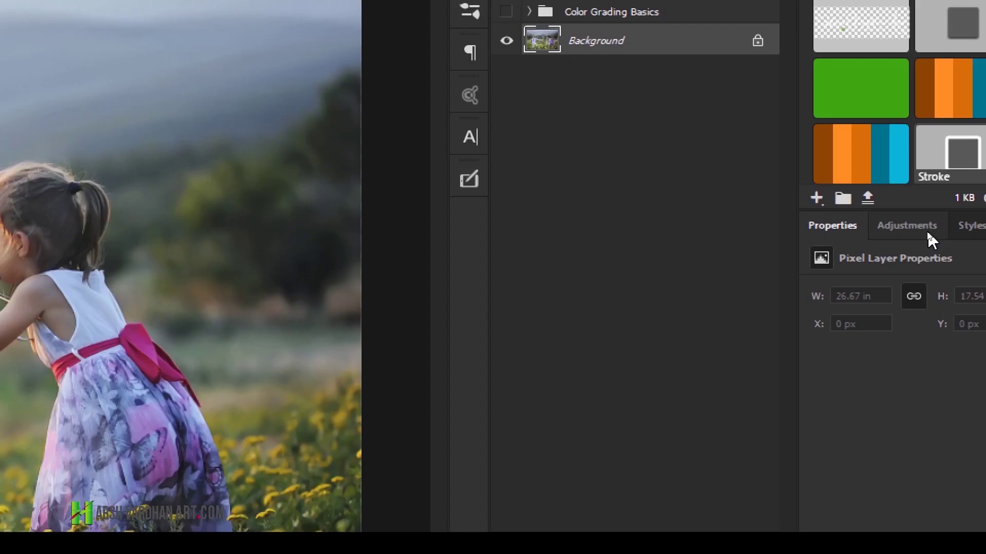
# Step: Create a Color Balance 1 adjustment layer above the Background photo
pyautogui.click(926, 229)
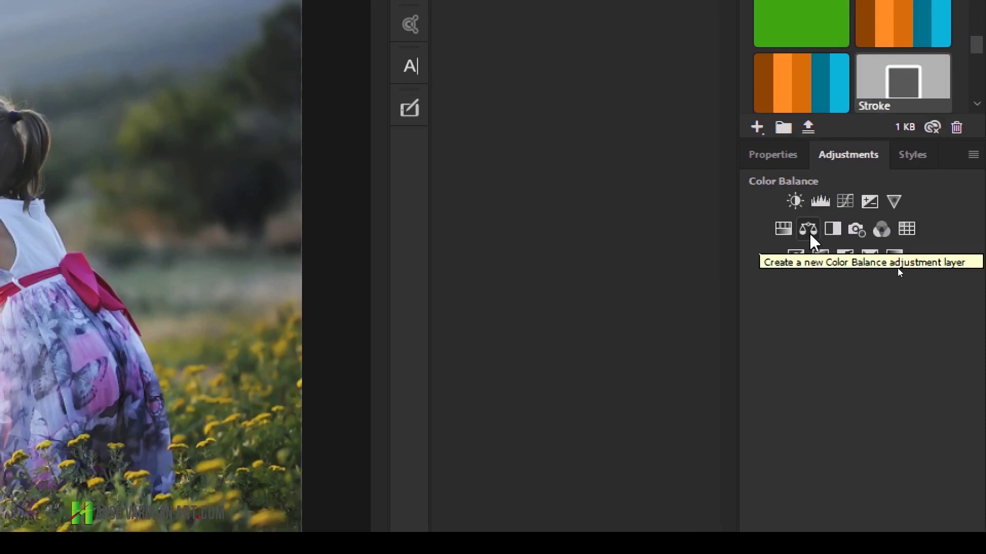
pyautogui.click(808, 230)
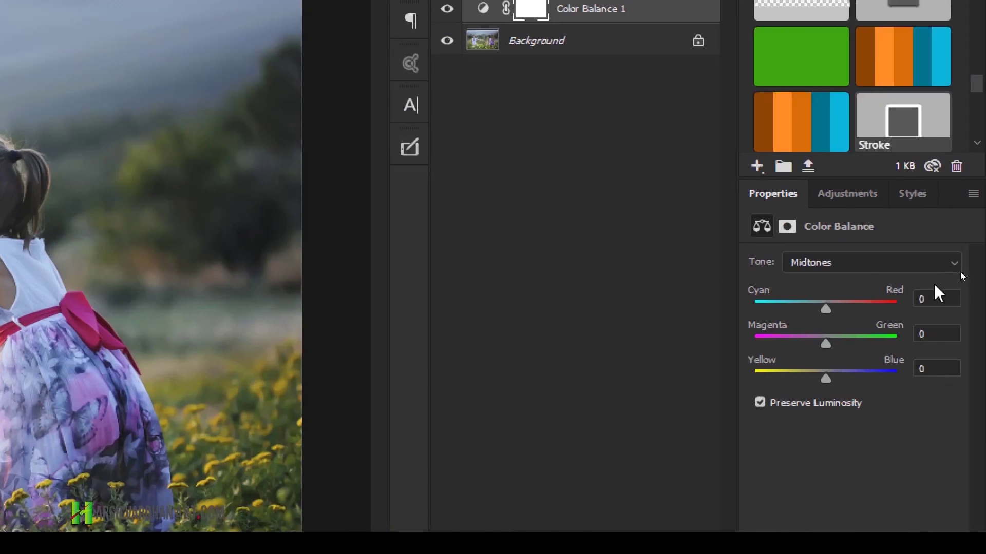
# Step: Try the Shadows, Midtones and Highlights tones and a test Cyan-Red shift toward red
pyautogui.click(954, 265)
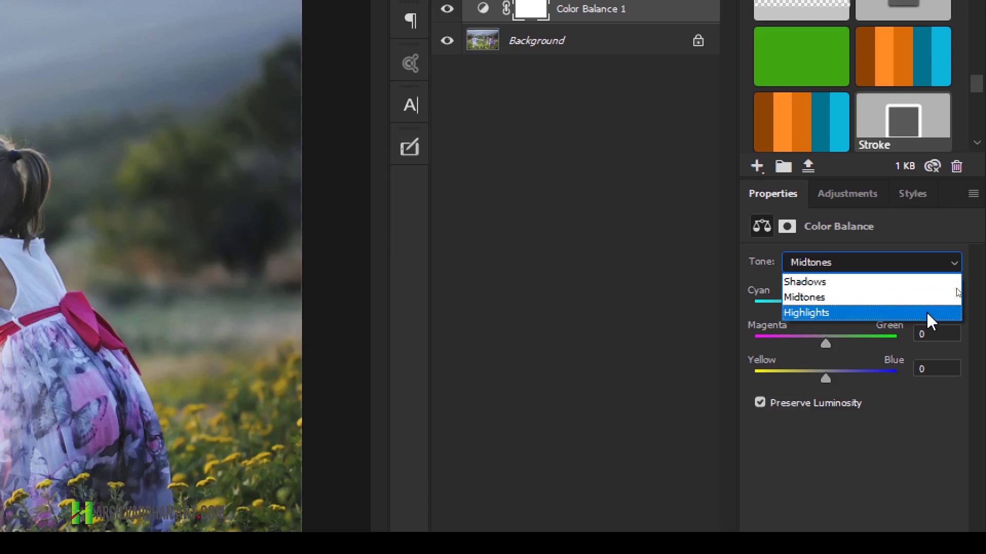
pyautogui.click(956, 281)
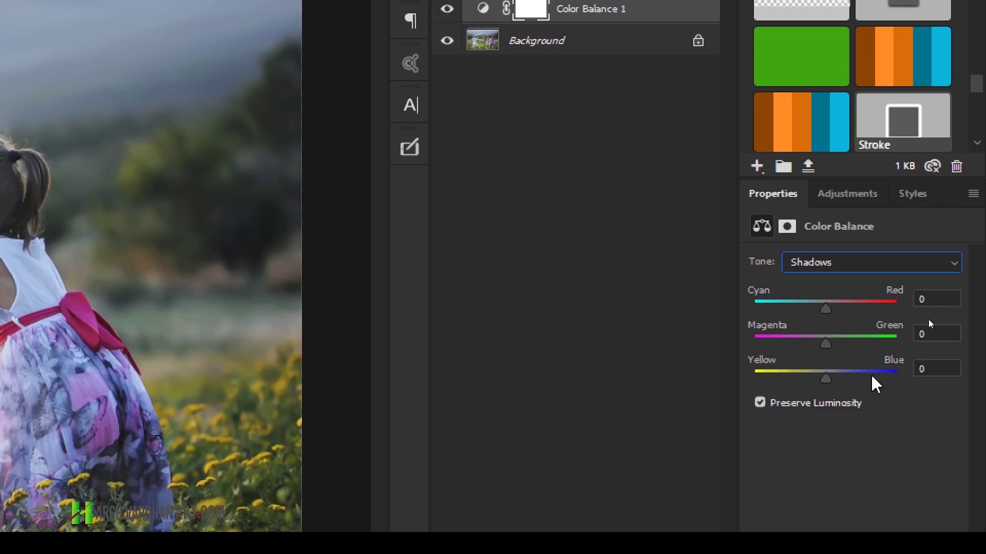
pyautogui.click(850, 263)
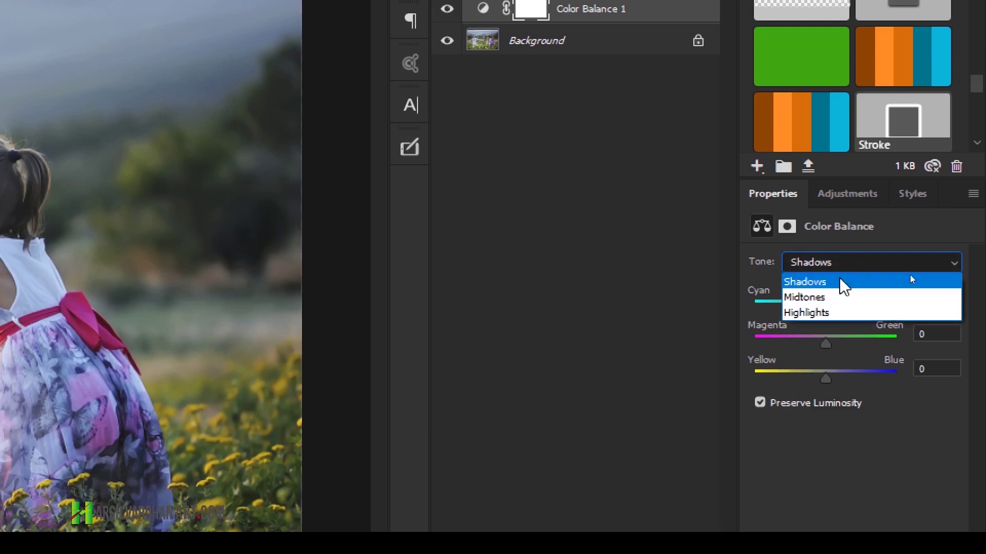
pyautogui.click(833, 297)
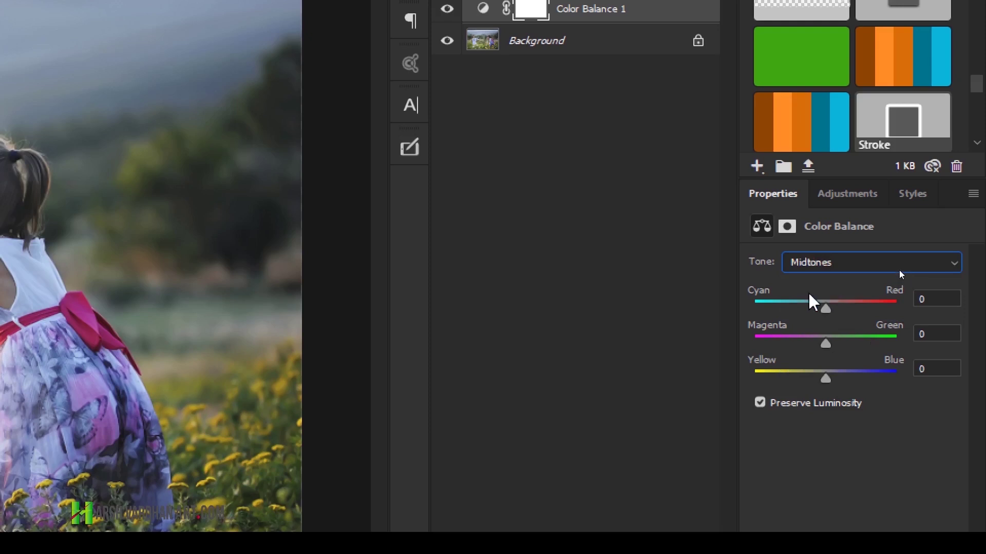
pyautogui.click(842, 262)
pyautogui.click(827, 323)
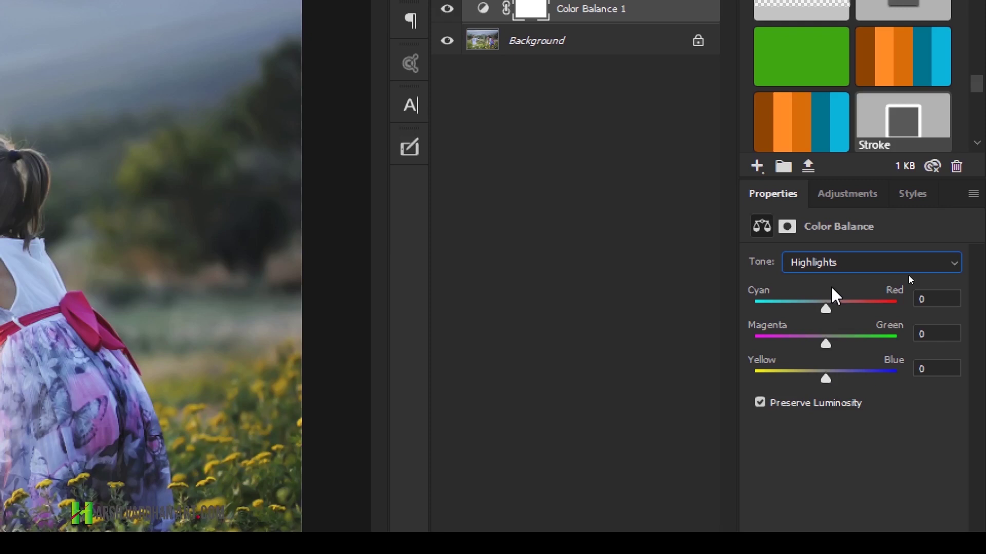
pyautogui.moveTo(824, 309); pyautogui.dragTo(844, 305)
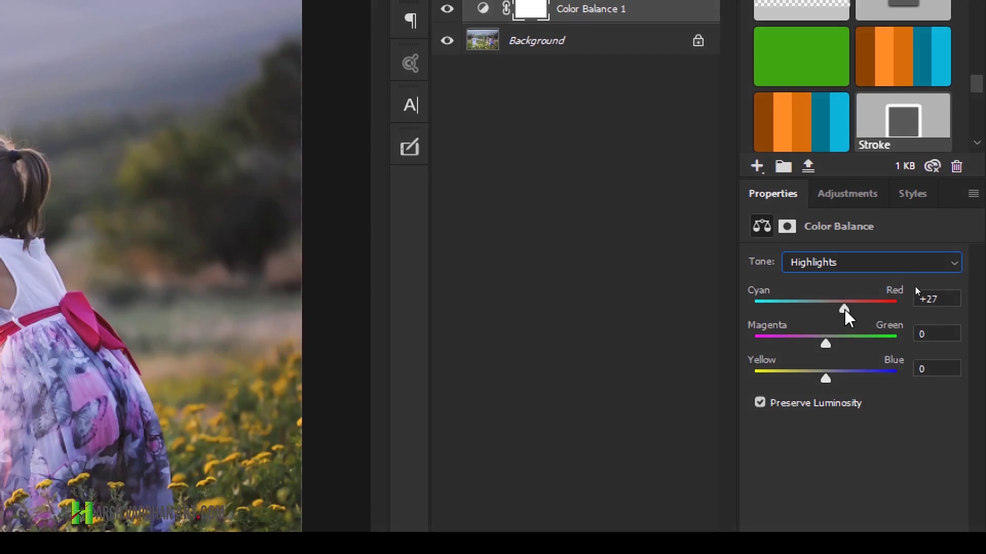
# Step: Reset Cyan-Red to 0 and set the Color Balance tone to Shadows
pyautogui.click(942, 299)
pyautogui.write('0')
pyautogui.press('Return')
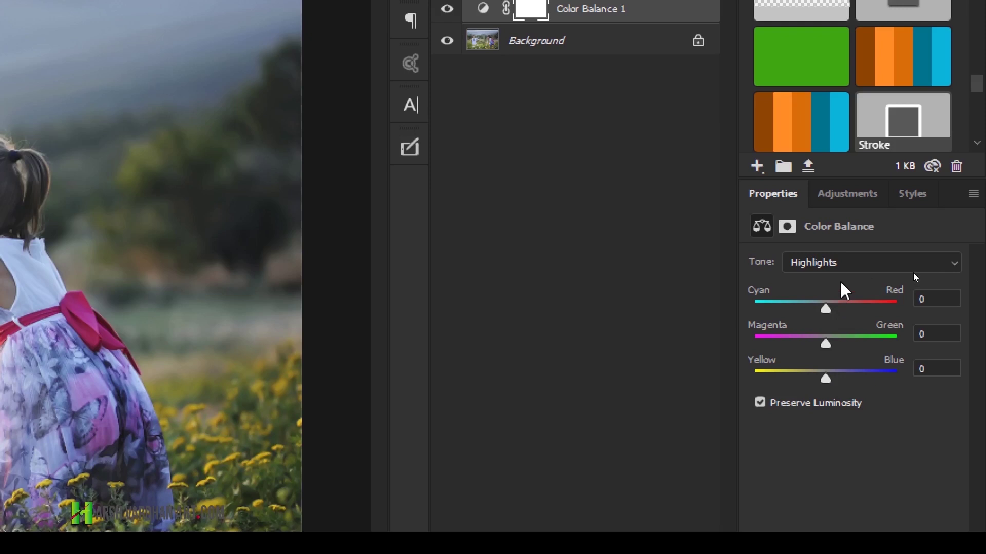
pyautogui.click(847, 263)
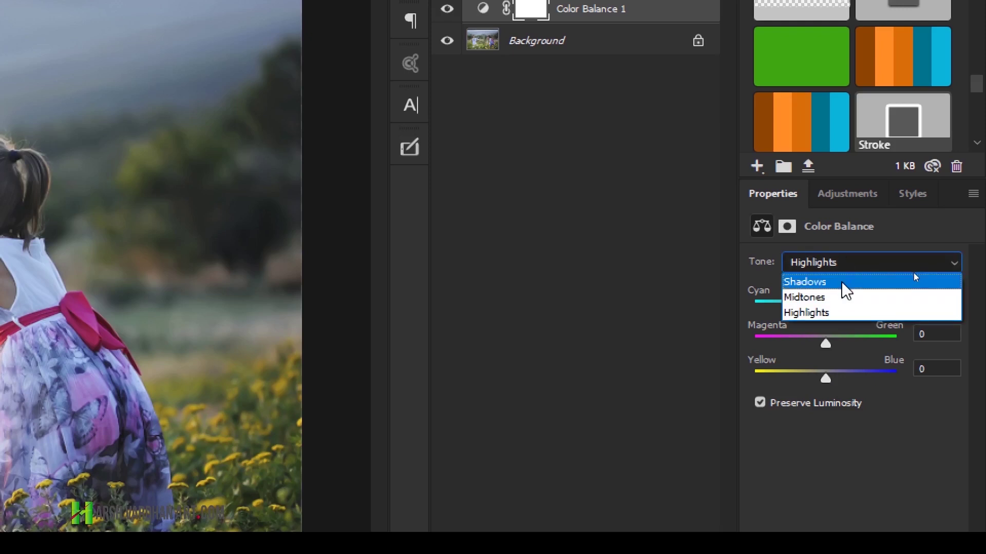
pyautogui.click(842, 283)
pyautogui.click(845, 266)
pyautogui.click(846, 266)
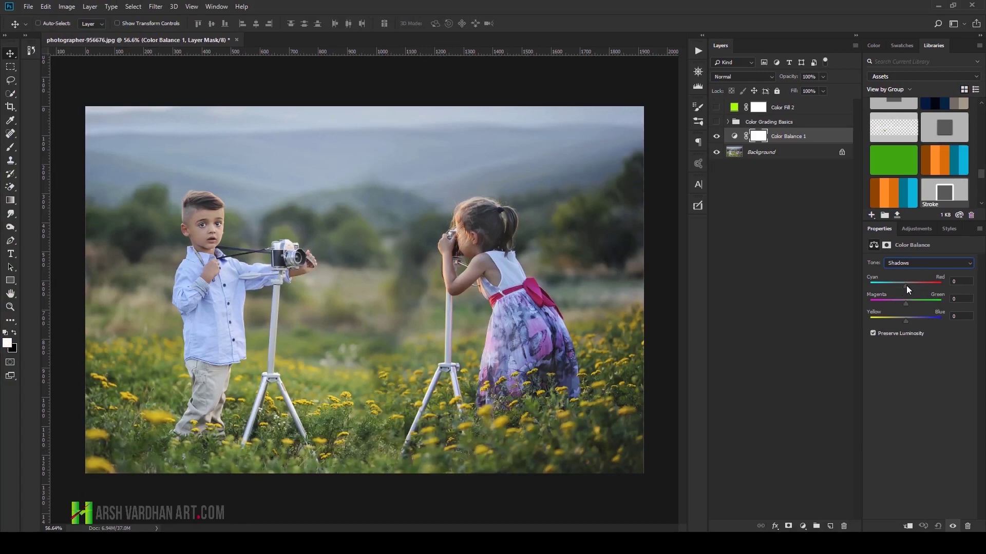
# Step: Set the shadows to Cyan-Red +24, Magenta-Green -11 and Yellow-Blue +12
pyautogui.moveTo(905, 285); pyautogui.dragTo(909, 284)
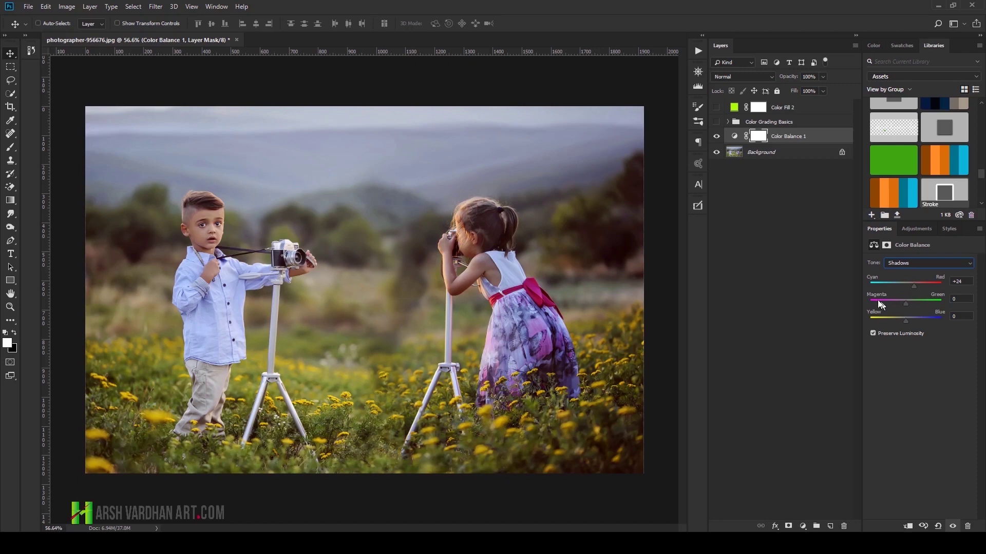
pyautogui.moveTo(905, 305); pyautogui.dragTo(913, 303)
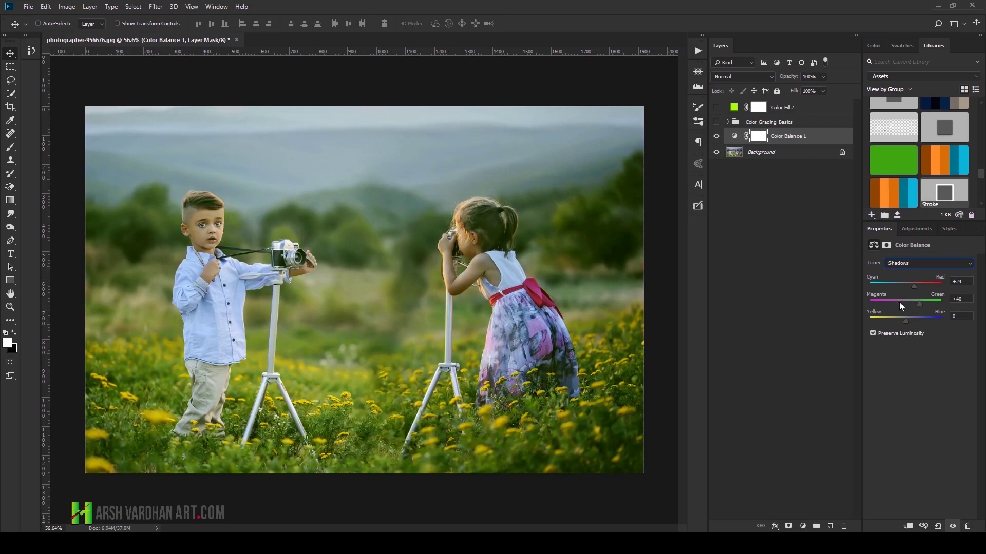
pyautogui.moveTo(906, 305); pyautogui.dragTo(904, 304)
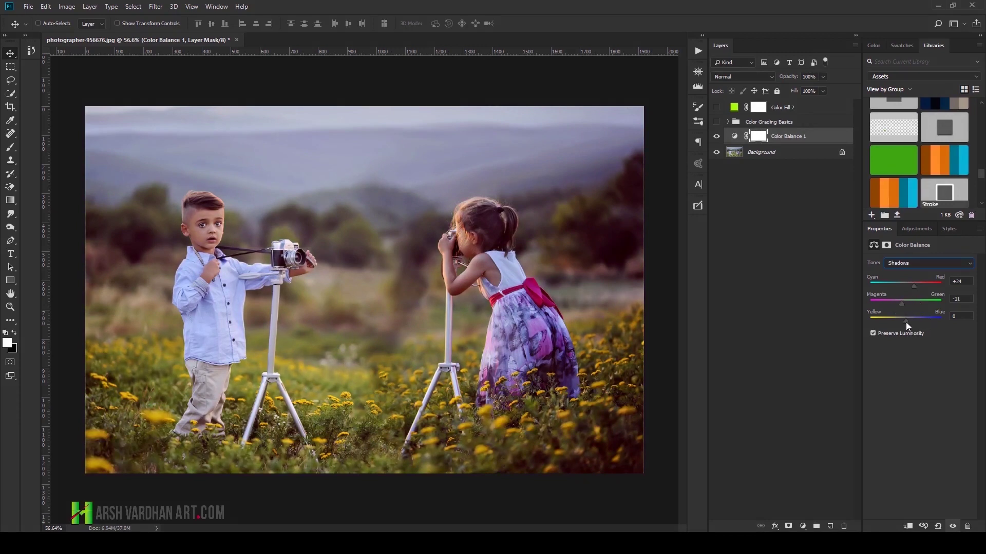
pyautogui.moveTo(905, 321); pyautogui.dragTo(911, 322)
pyautogui.moveTo(910, 321); pyautogui.dragTo(905, 320)
pyautogui.moveTo(909, 317); pyautogui.dragTo(899, 316)
# Step: Toggle Color Balance 1 off and on to compare the shadow tint
pyautogui.click(716, 136)
pyautogui.click(716, 137)
pyautogui.click(925, 263)
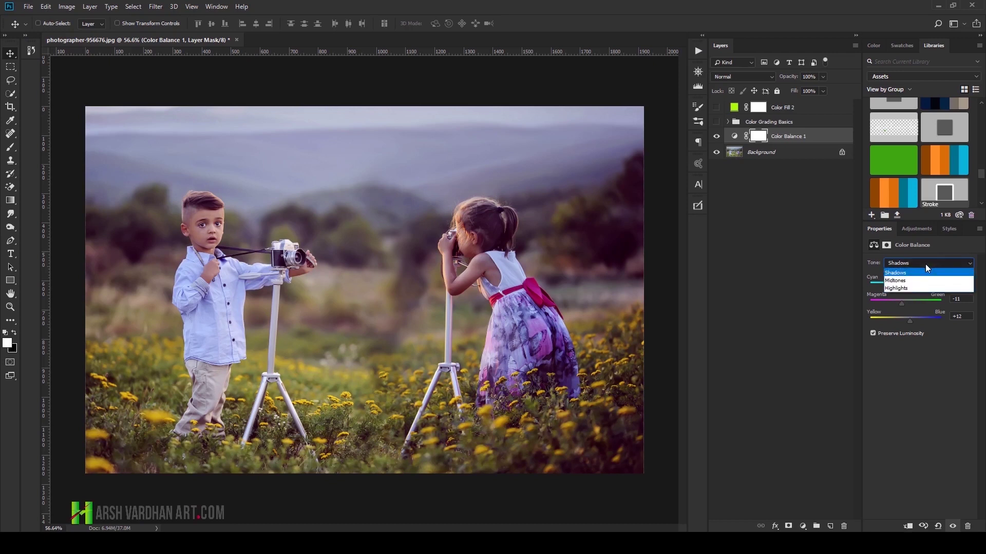
# Step: Switch to Midtones and set Cyan-Red +6, Magenta-Green +11, Yellow-Blue +15
pyautogui.click(915, 281)
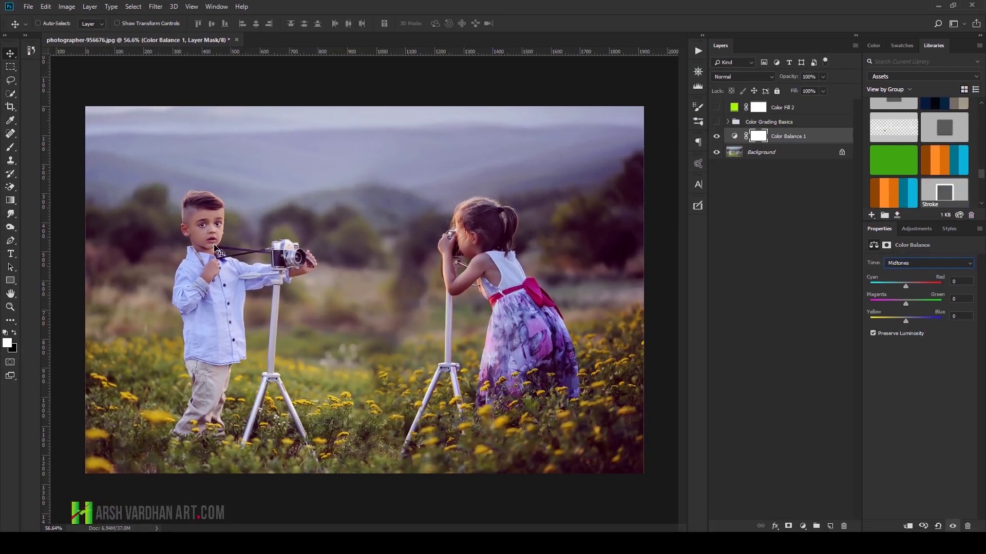
pyautogui.click(907, 285)
pyautogui.click(907, 303)
pyautogui.click(907, 320)
pyautogui.moveTo(901, 319); pyautogui.dragTo(909, 320)
# Step: Toggle Color Balance 1 visibility several times to compare the midtone tint
pyautogui.click(716, 137)
pyautogui.click(717, 136)
pyautogui.click(716, 137)
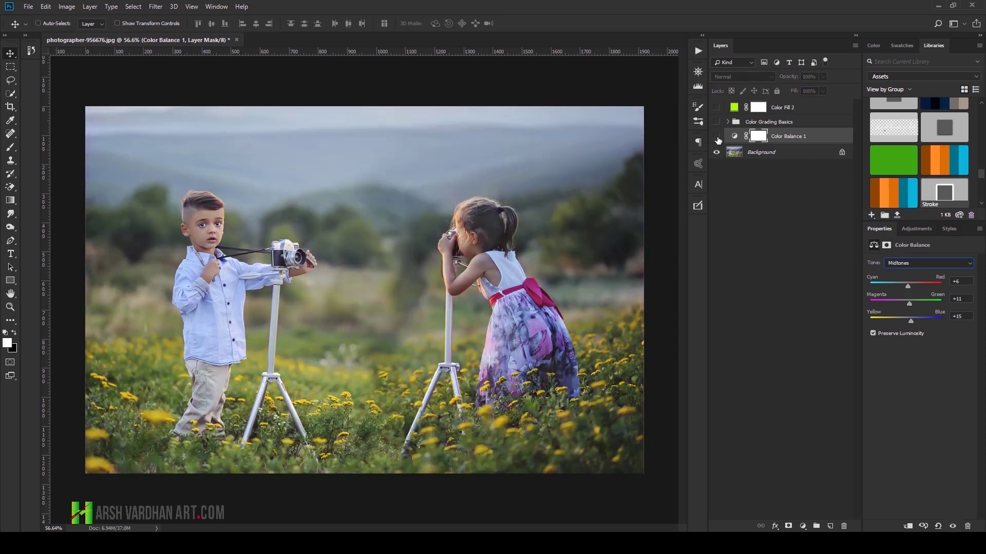
pyautogui.click(716, 137)
pyautogui.click(716, 138)
pyautogui.click(716, 137)
pyautogui.click(925, 261)
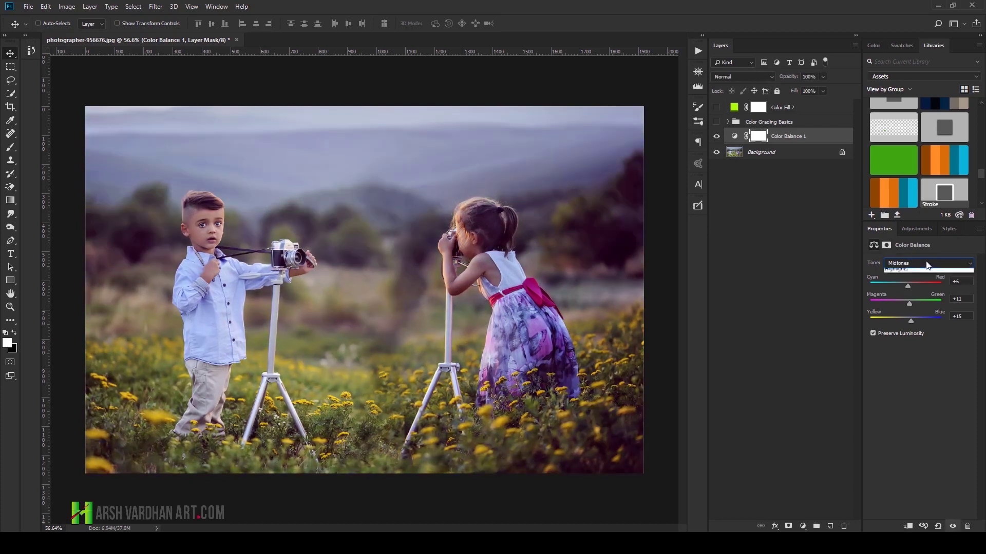
# Step: Switch to Highlights and set Cyan-Red +9, Magenta-Green +14, Yellow-Blue -15
pyautogui.click(913, 285)
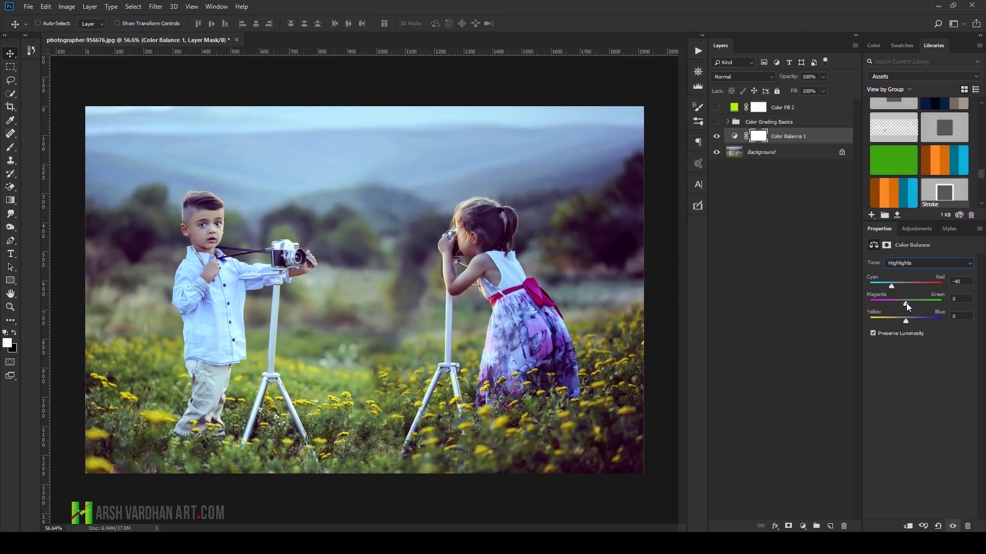
pyautogui.moveTo(903, 303); pyautogui.dragTo(910, 301)
pyautogui.moveTo(906, 321); pyautogui.dragTo(907, 321)
pyautogui.moveTo(893, 289); pyautogui.dragTo(901, 289)
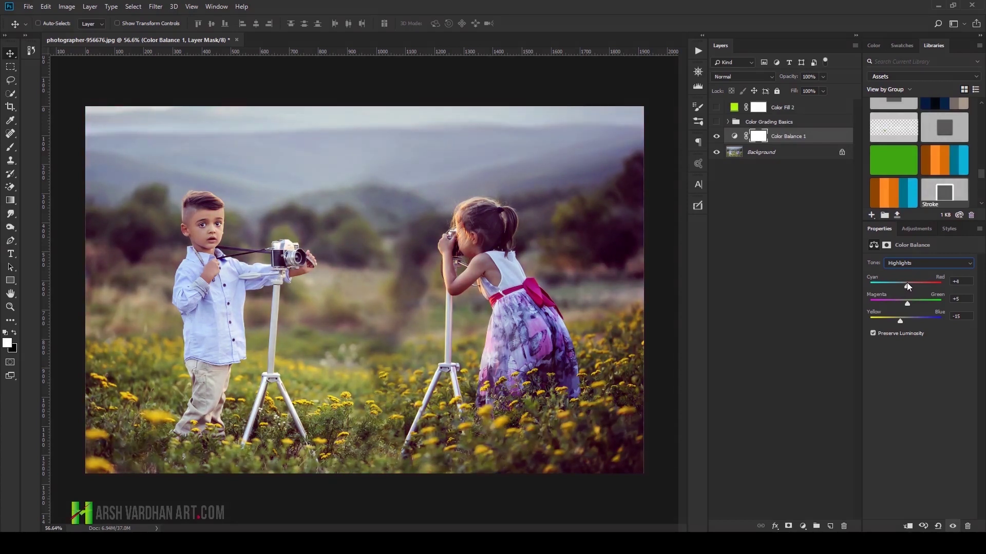
pyautogui.moveTo(933, 282); pyautogui.dragTo(945, 282)
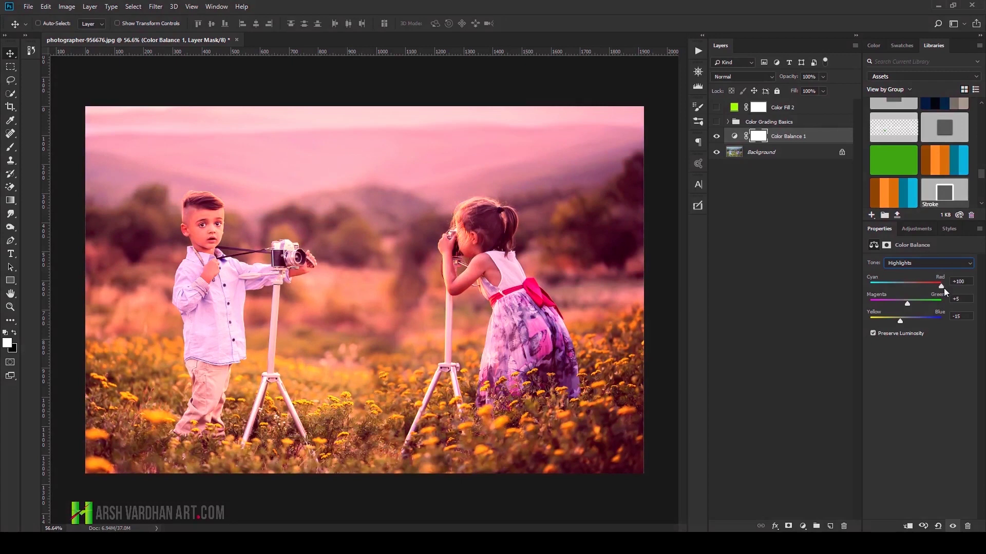
pyautogui.moveTo(940, 286); pyautogui.dragTo(913, 282)
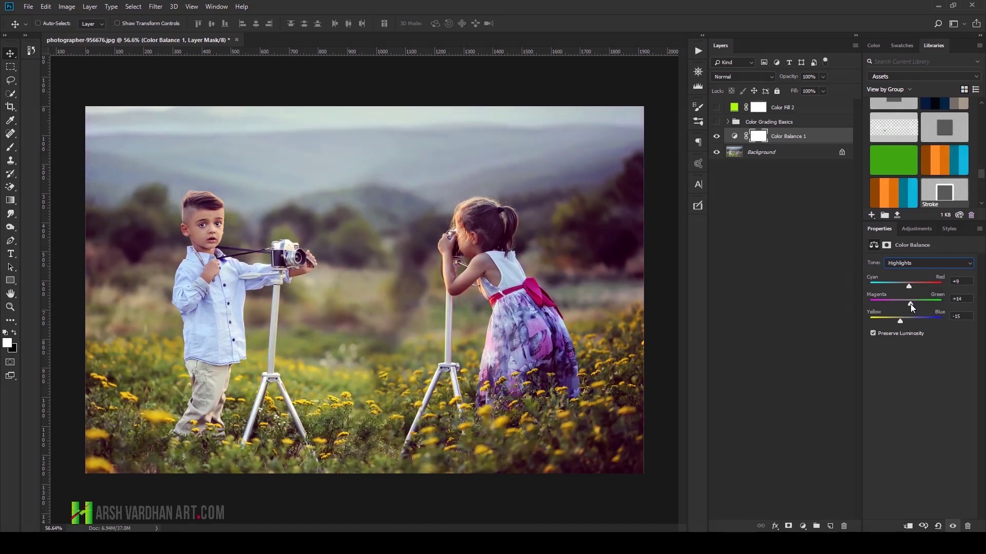
# Step: Keep Tone on Highlights and toggle Color Balance 1 visibility to compare
pyautogui.click(913, 264)
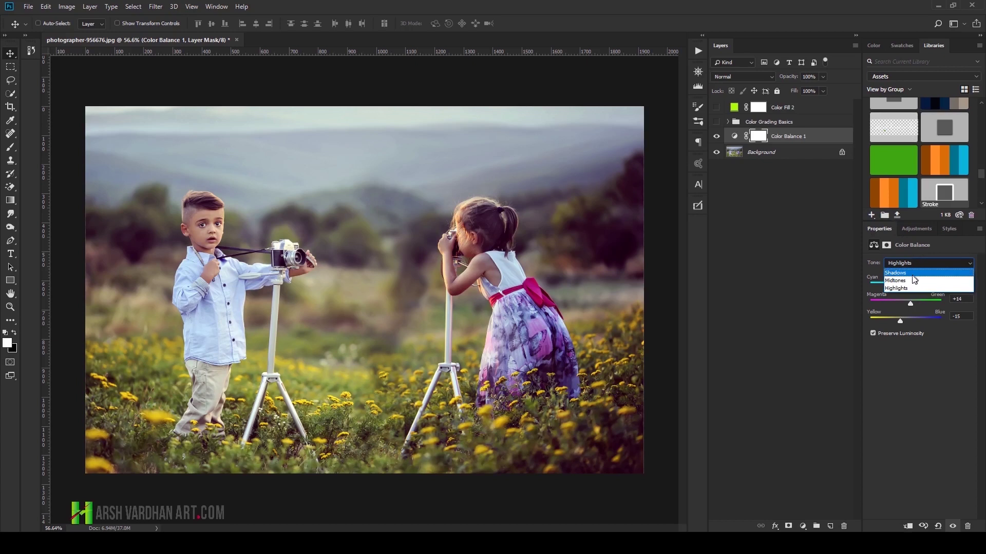
pyautogui.click(931, 259)
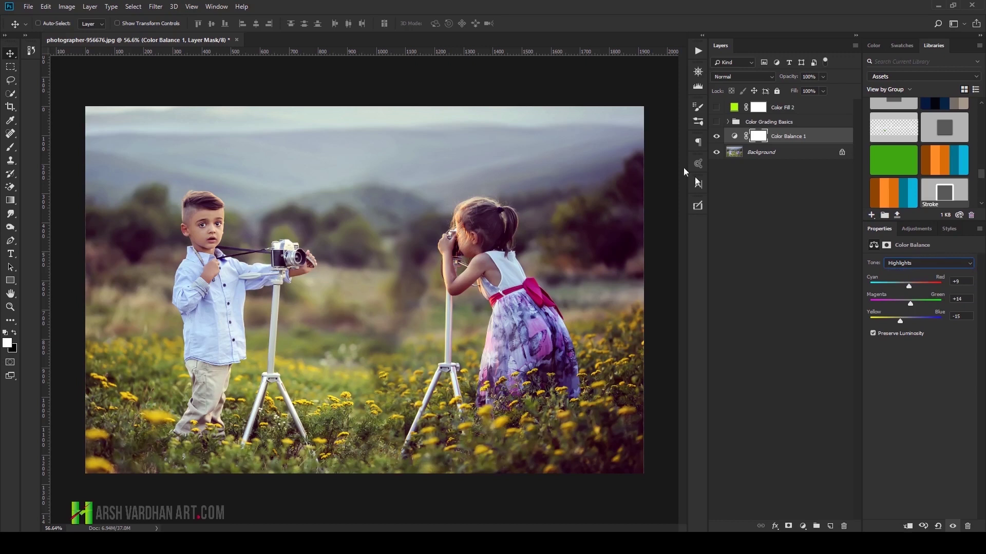
pyautogui.click(717, 137)
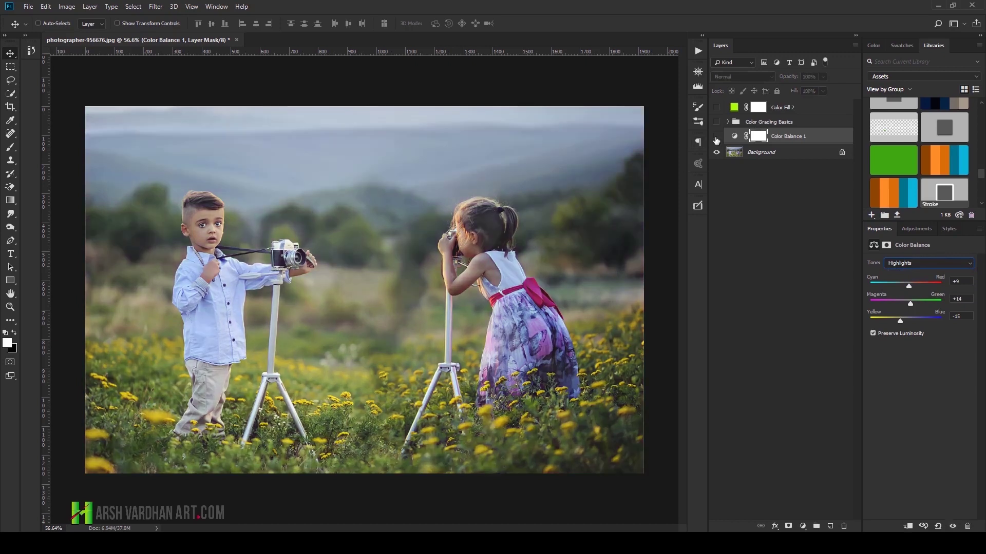
pyautogui.click(716, 137)
pyautogui.click(716, 138)
pyautogui.click(716, 139)
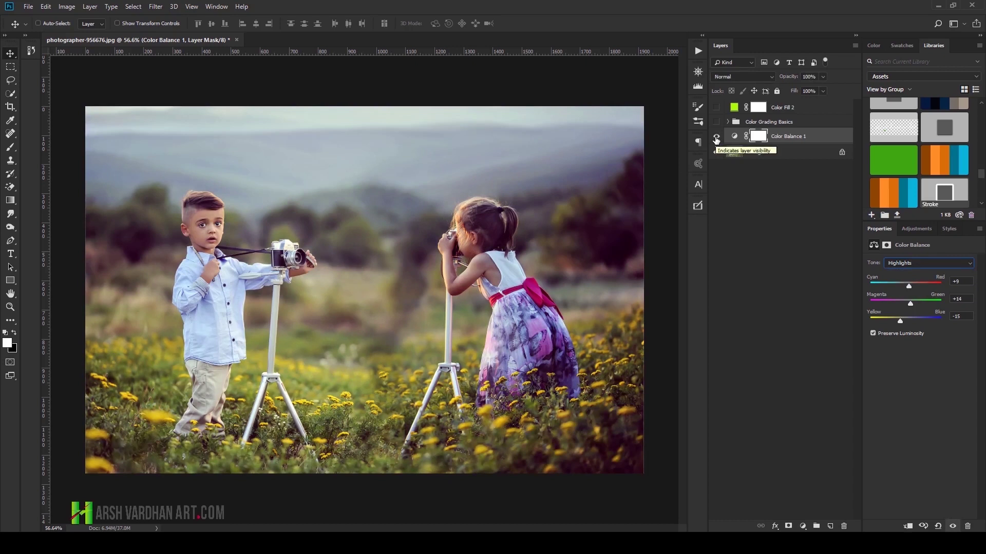
# Step: Add Curves 1 with points at 64→71 and 171→174 and black output lifted to 12
pyautogui.click(917, 230)
pyautogui.click(915, 254)
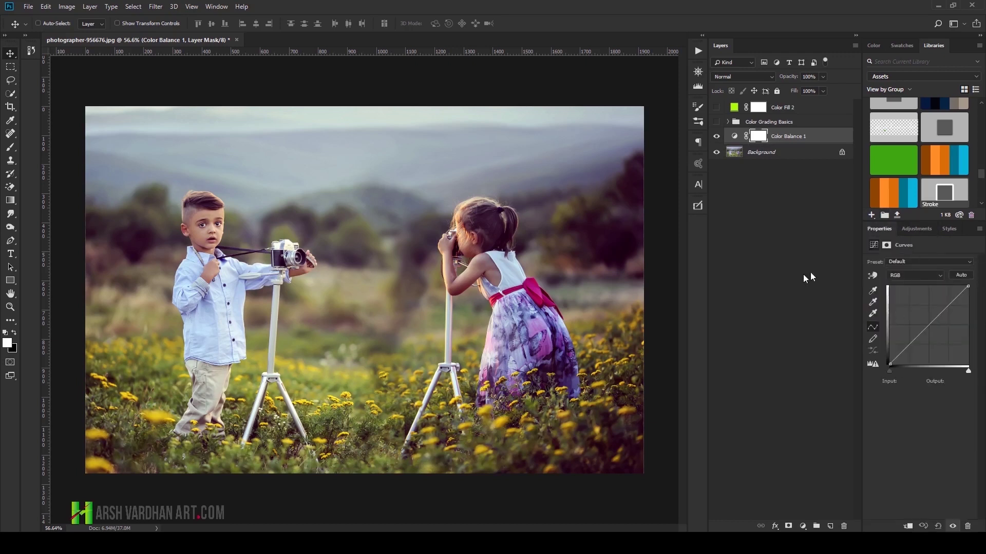
pyautogui.click(915, 341)
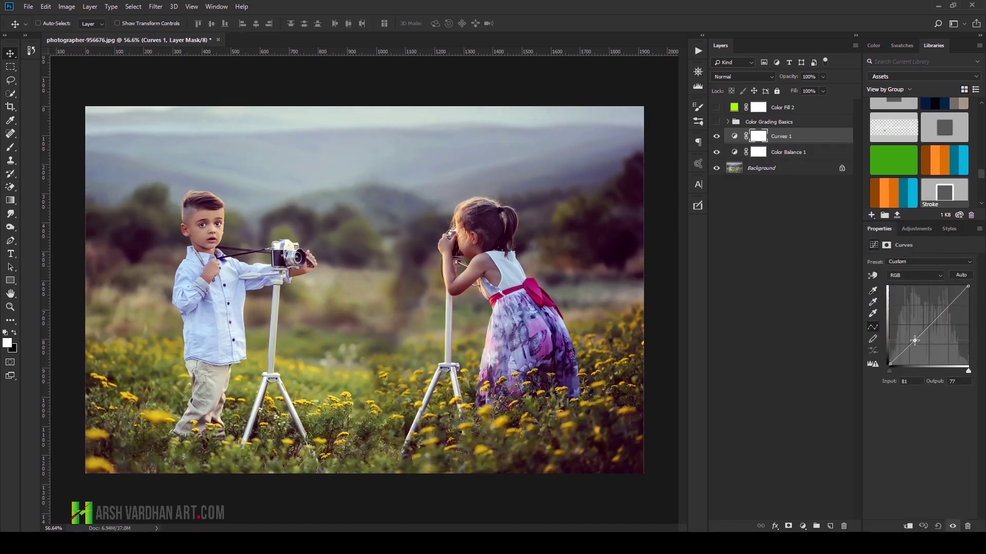
pyautogui.moveTo(915, 341); pyautogui.dragTo(916, 342)
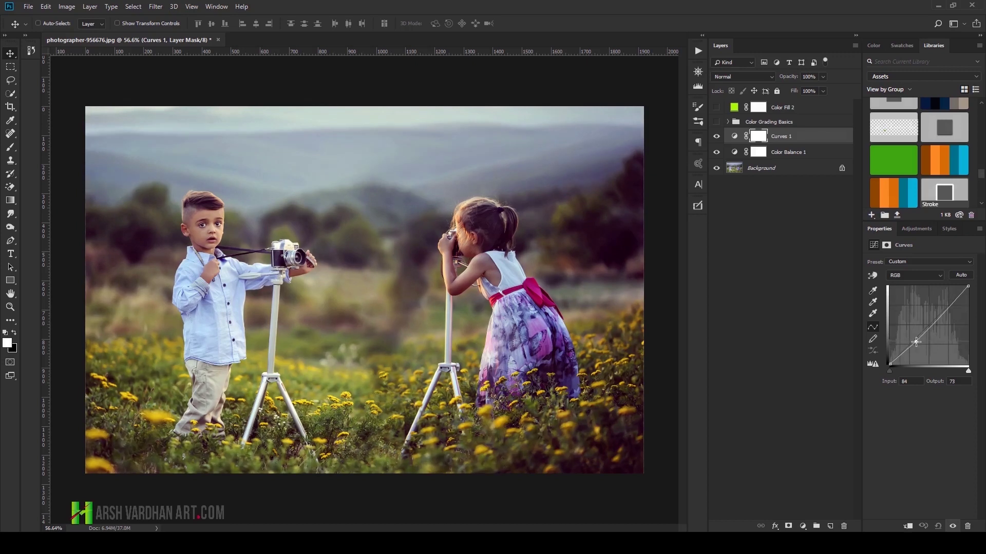
pyautogui.click(942, 311)
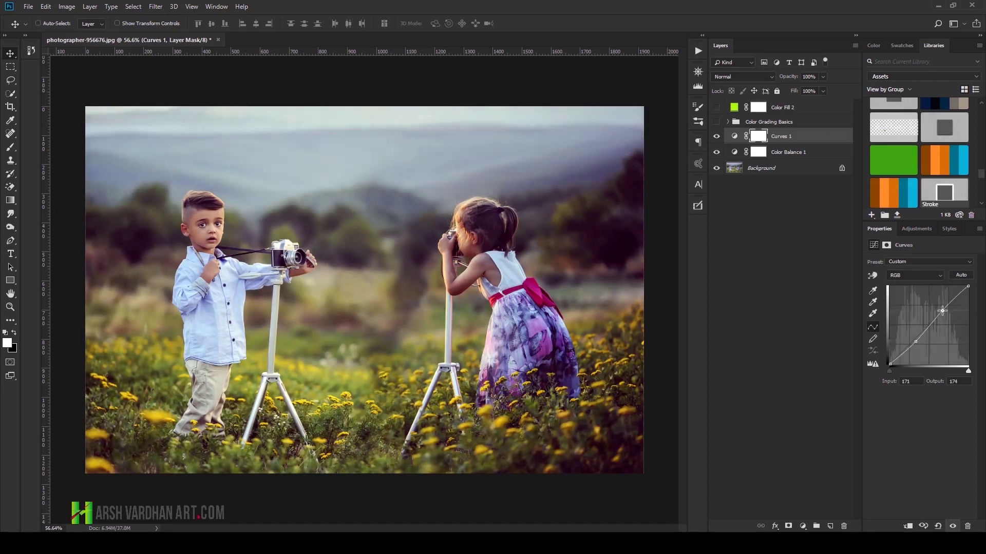
pyautogui.moveTo(915, 341); pyautogui.dragTo(916, 342)
pyautogui.moveTo(891, 364); pyautogui.dragTo(890, 359)
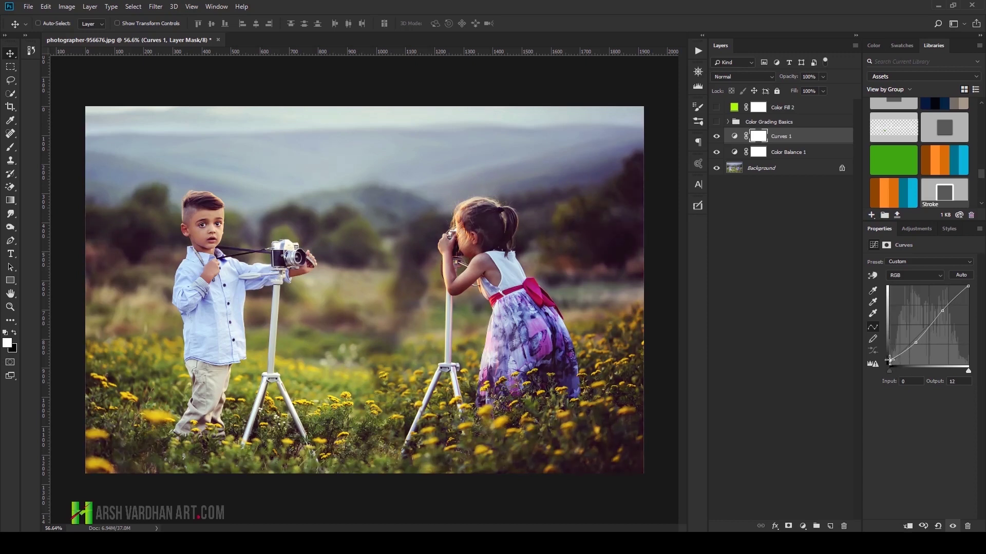
# Step: Create an Exposure 1 adjustment layer above Curves 1 at default values
pyautogui.doubleClick(917, 228)
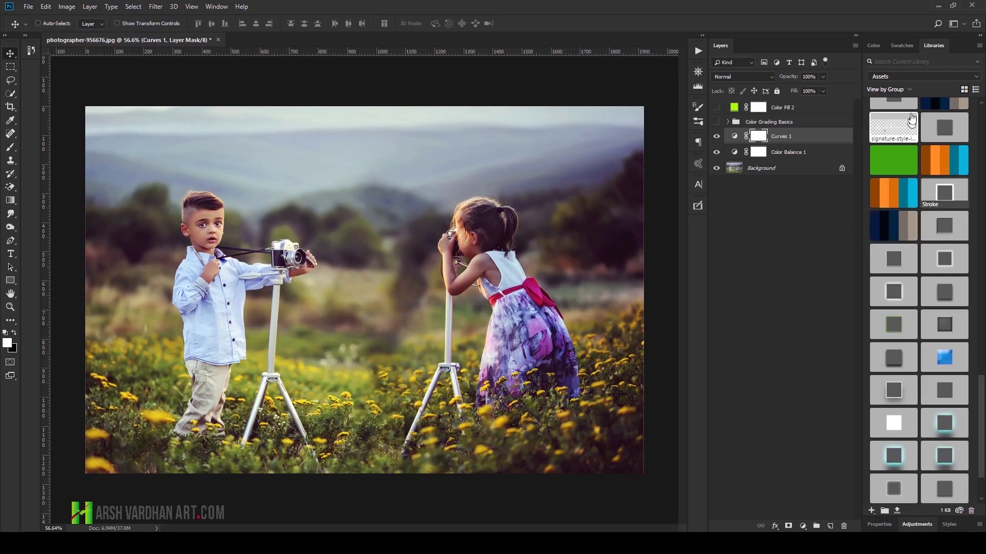
pyautogui.click(917, 524)
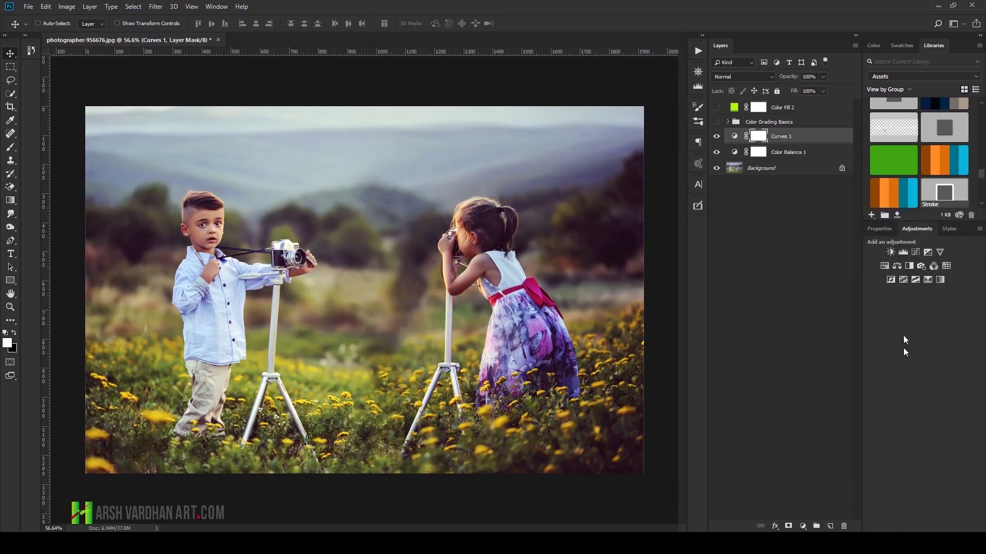
pyautogui.click(928, 252)
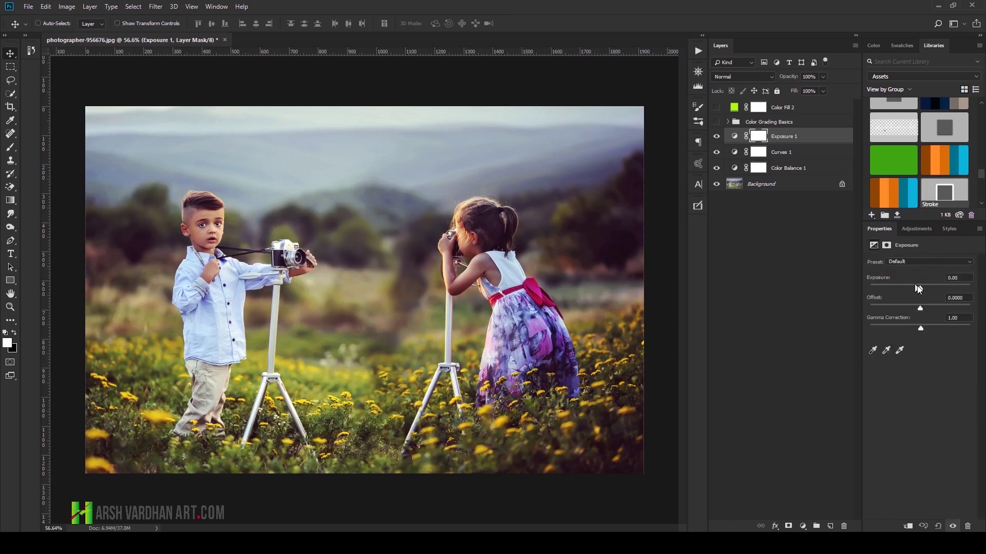
# Step: Set Exposure 1 to Exposure +0.24 and Gamma Correction 0.87
pyautogui.moveTo(920, 291); pyautogui.dragTo(923, 290)
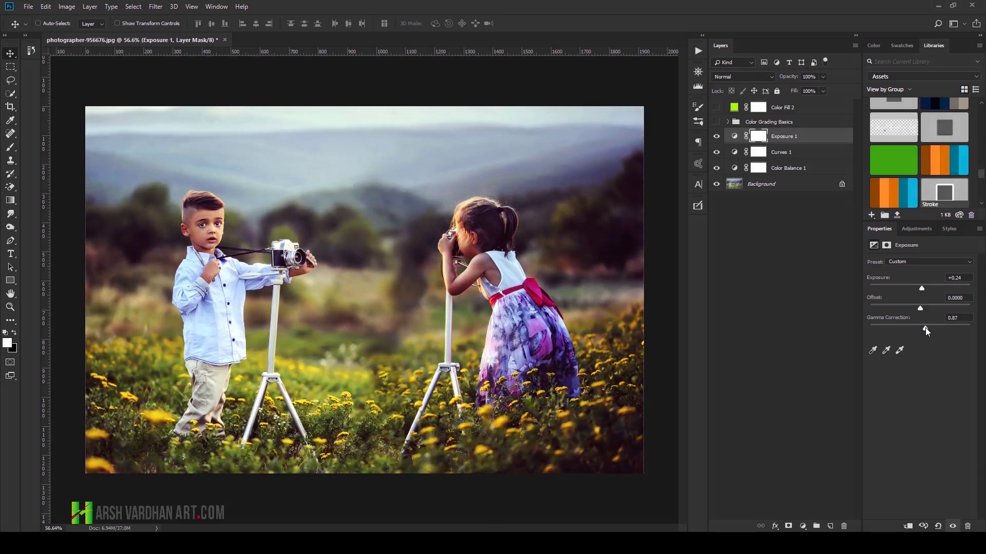
pyautogui.click(915, 229)
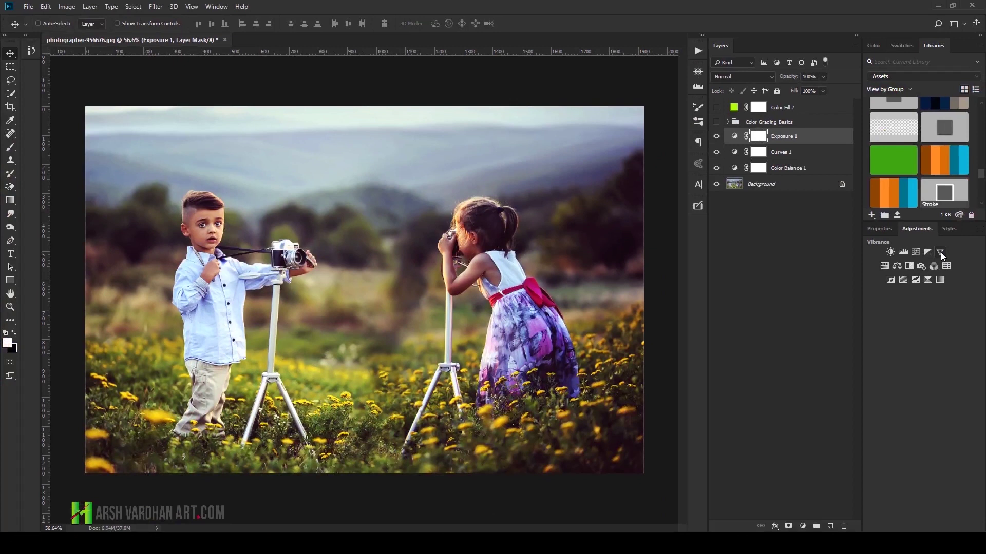
# Step: Add Vibrance 1 at Vibrance +25, Saturation +7, and toggle Exposure 1 to compare
pyautogui.click(941, 252)
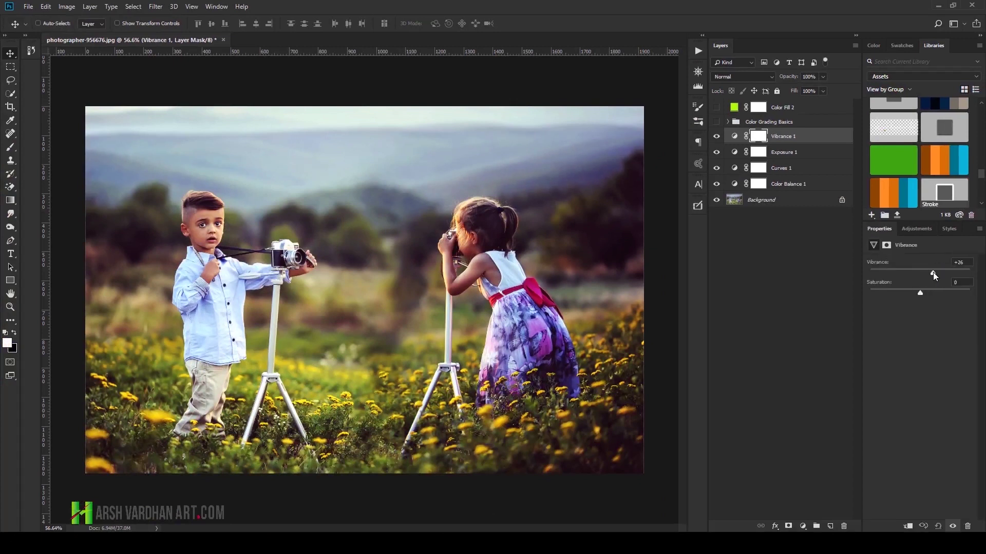
pyautogui.moveTo(920, 293); pyautogui.dragTo(932, 293)
pyautogui.click(734, 153)
pyautogui.click(716, 153)
pyautogui.click(716, 153)
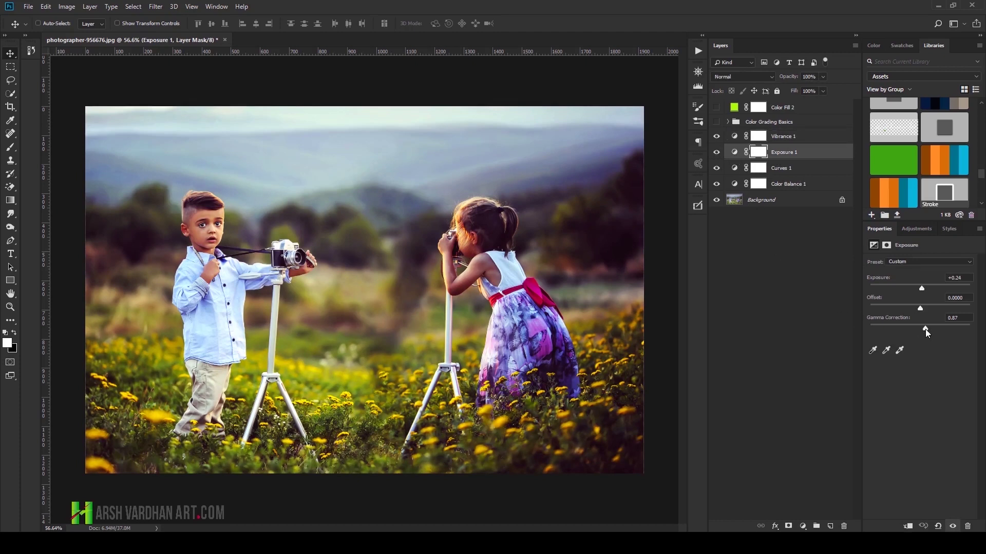
# Step: Raise Exposure 1's gamma to 1.07 and select Color Balance 1 through Vibrance 1
pyautogui.moveTo(923, 329); pyautogui.dragTo(921, 330)
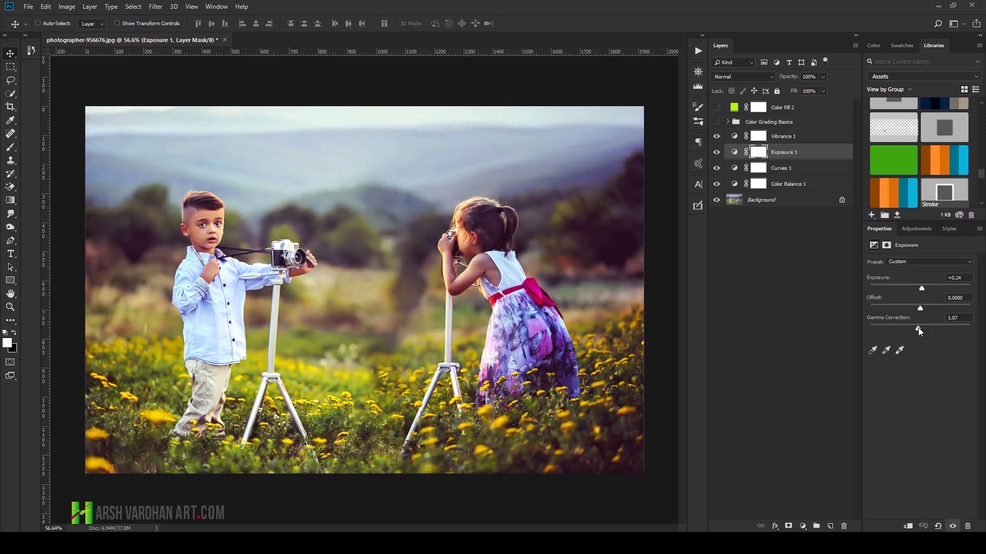
pyautogui.click(735, 184)
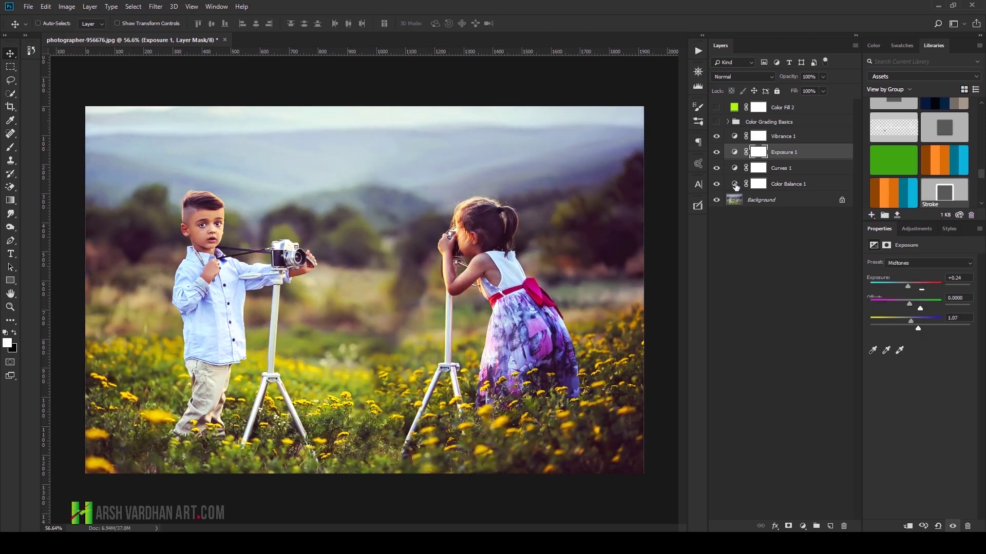
pyautogui.keyDown('shift'); pyautogui.click(784, 136); pyautogui.keyUp('shift')
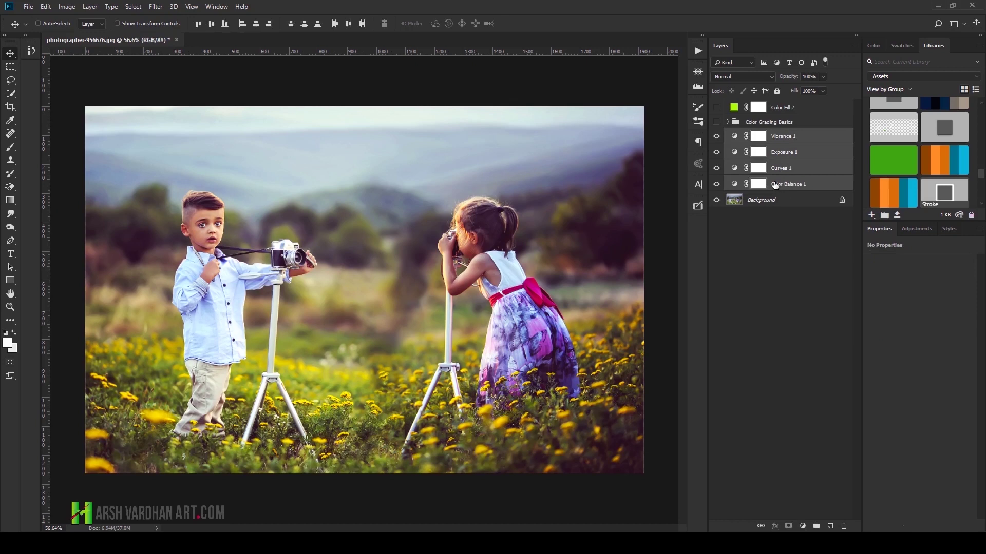
# Step: Group the four adjustment layers into Group 1 and view the photo full screen without panels
pyautogui.press('ctrl')
pyautogui.hotkey('ctrl', 'g')
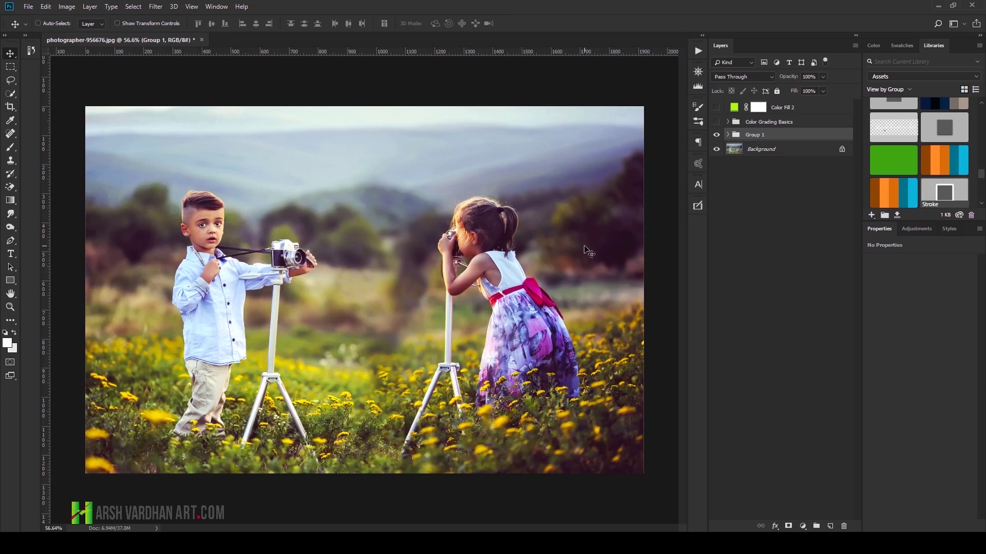
pyautogui.press('f')
pyautogui.press('f')
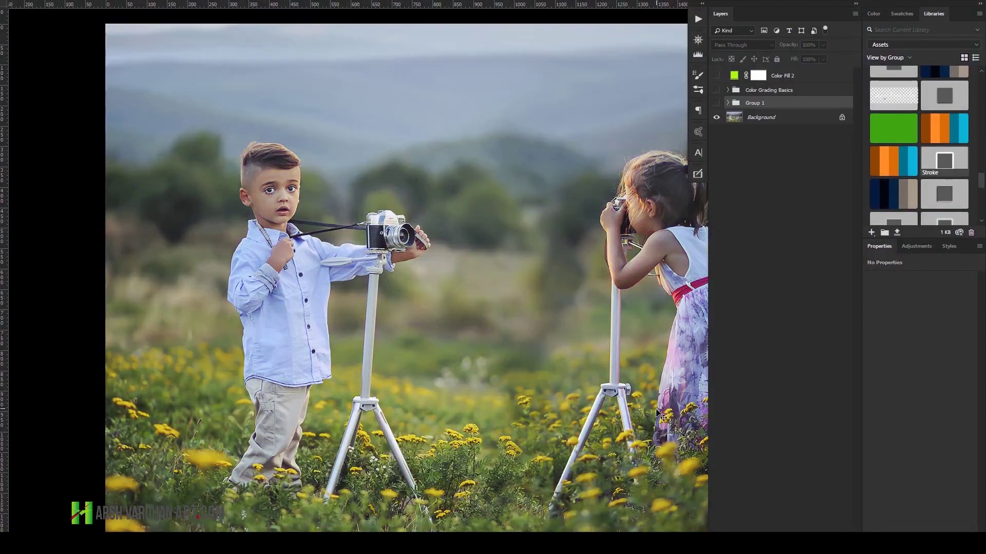
pyautogui.press('Tab')
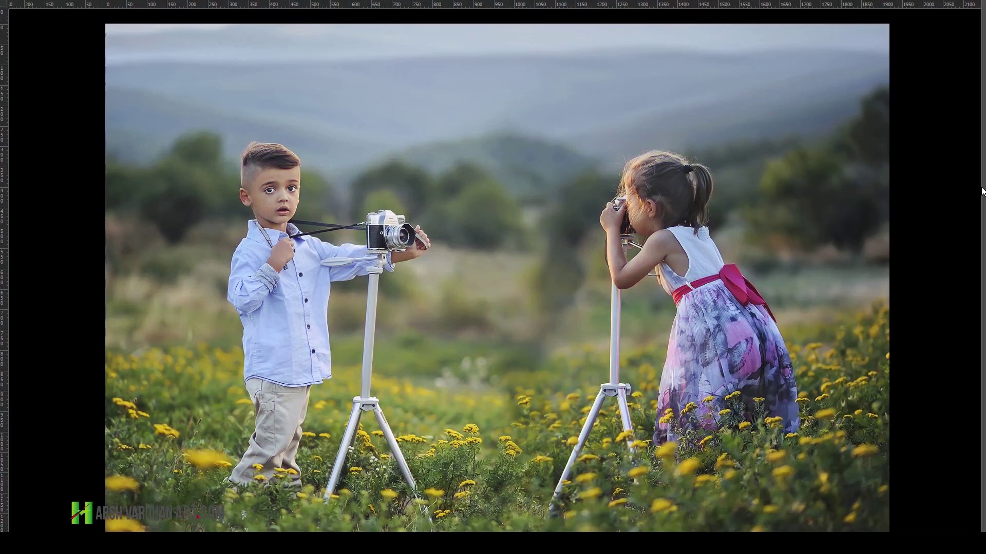
# Step: Toggle Group 1's visibility to compare before and after, then expand the group in normal view
pyautogui.moveTo(982, 281)
pyautogui.click(716, 102)
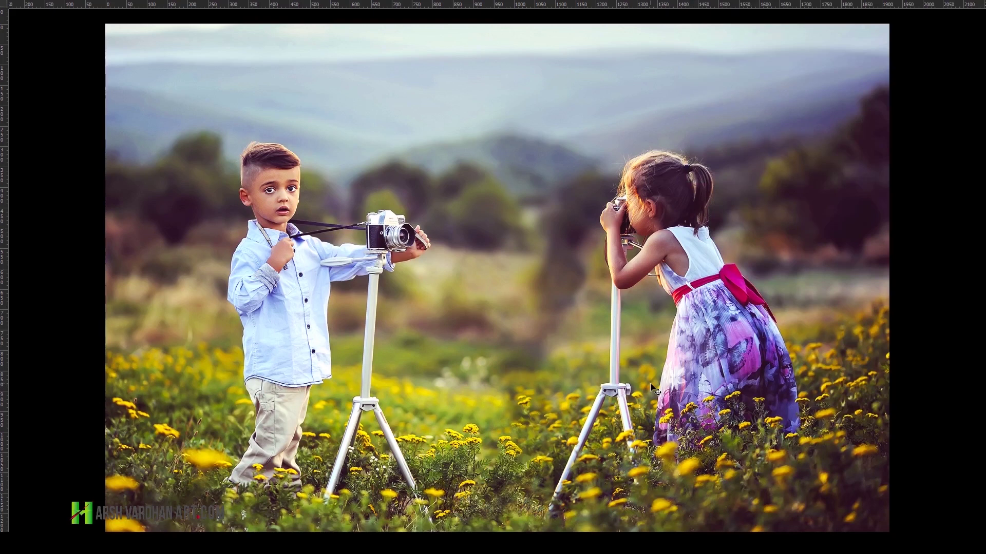
pyautogui.press('f')
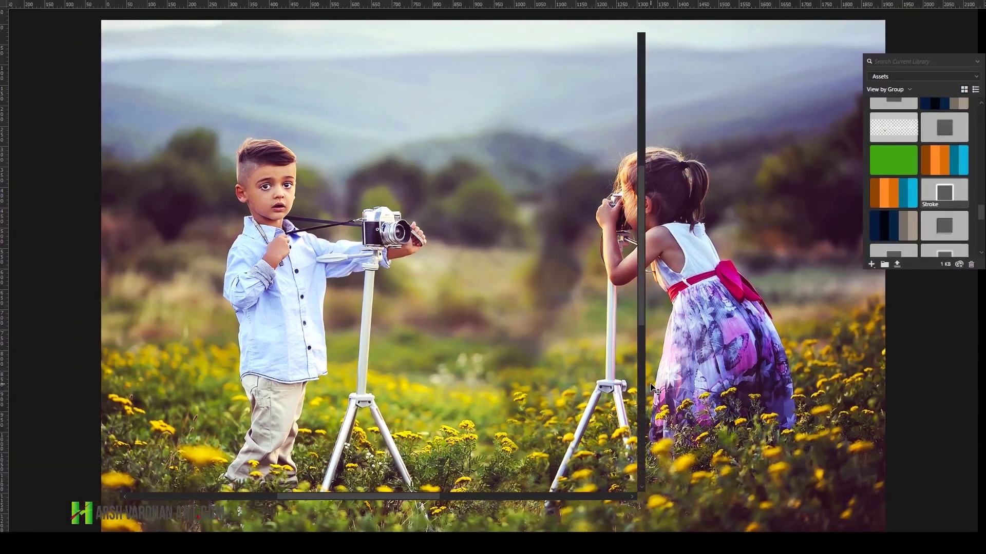
pyautogui.click(727, 135)
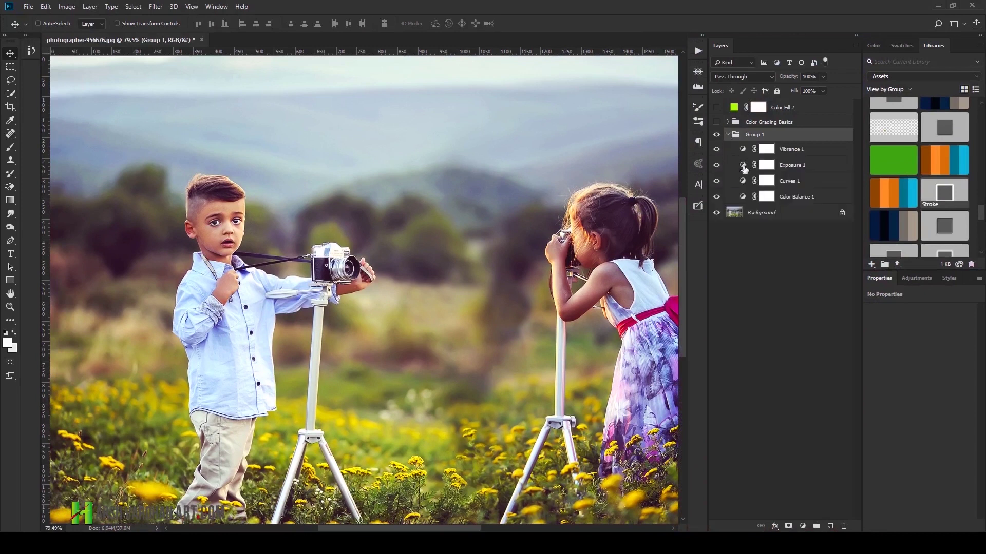
# Step: Lower Vibrance 1's vibrance to +15 and fit the whole image in the window
pyautogui.click(743, 150)
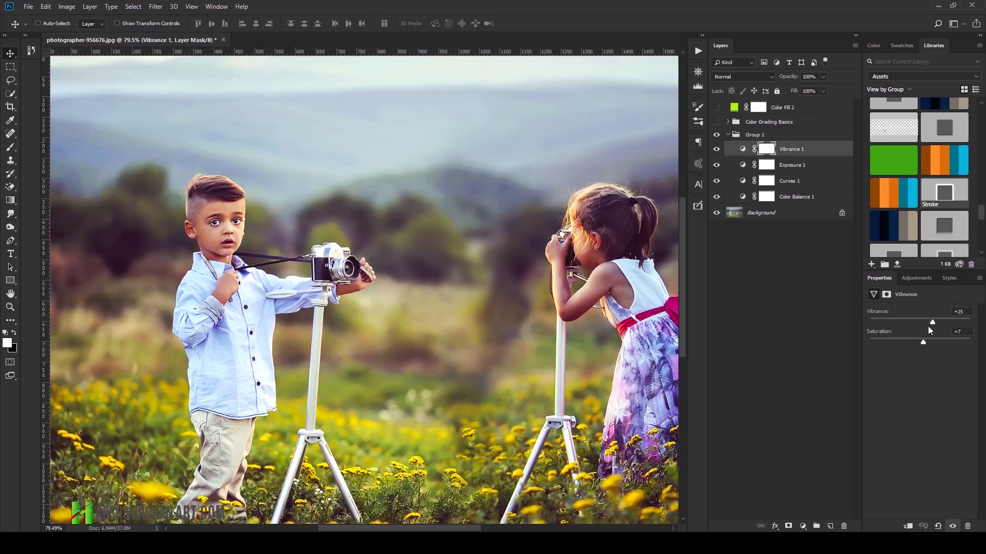
pyautogui.moveTo(932, 322); pyautogui.dragTo(926, 322)
pyautogui.press('ctrl')
pyautogui.hotkey('ctrl', '0')
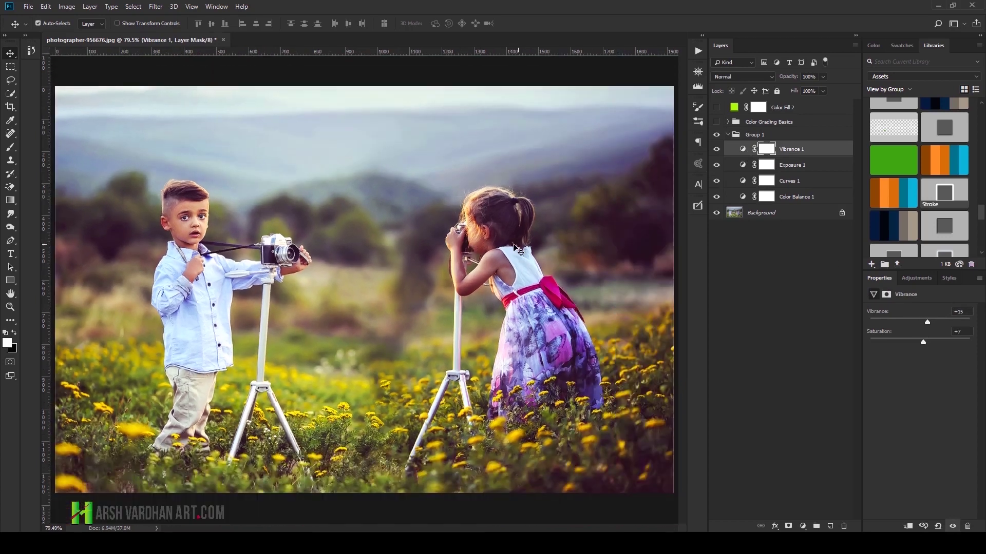
# Step: Toggle Curves 1 off and on and test its opacity to judge its contribution
pyautogui.click(743, 186)
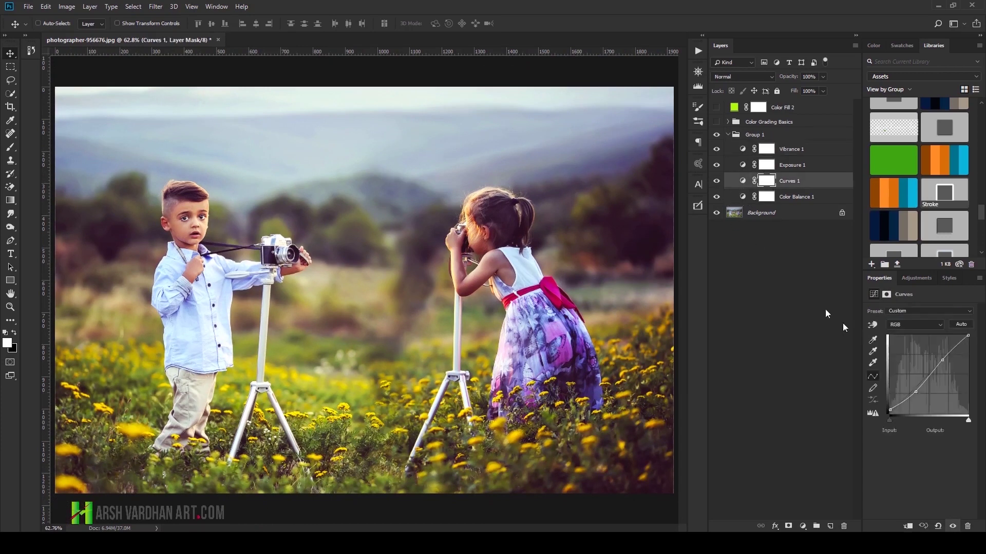
pyautogui.click(717, 181)
pyautogui.click(716, 181)
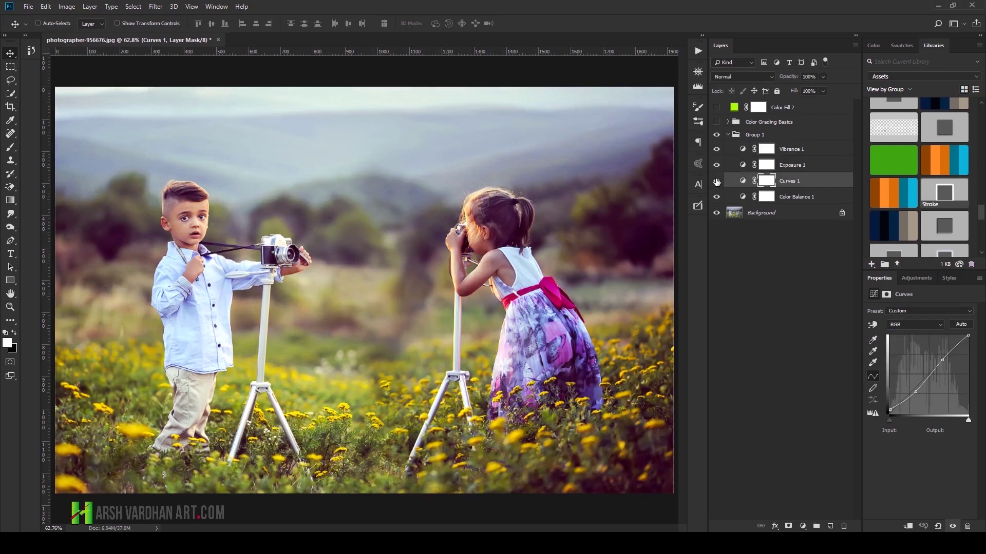
pyautogui.click(823, 78)
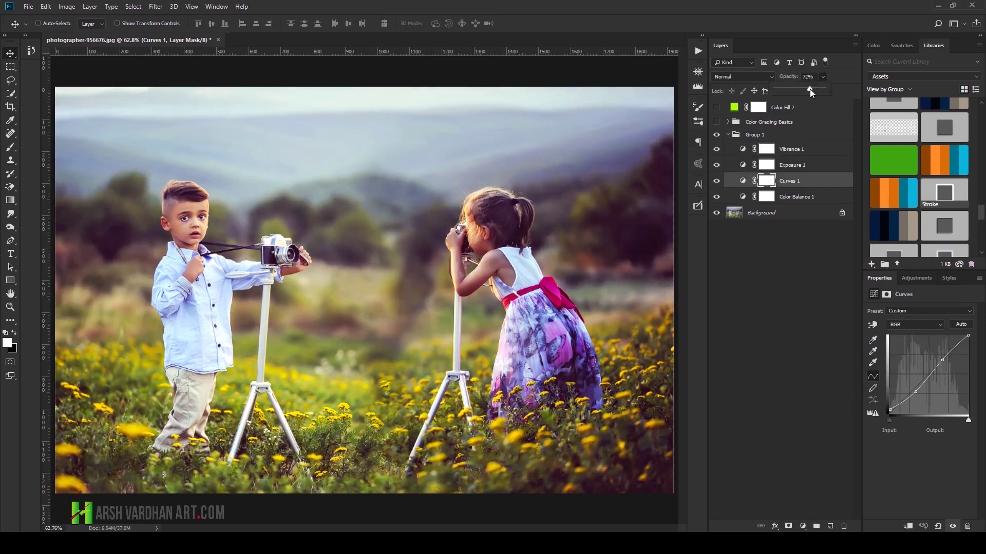
pyautogui.click(742, 199)
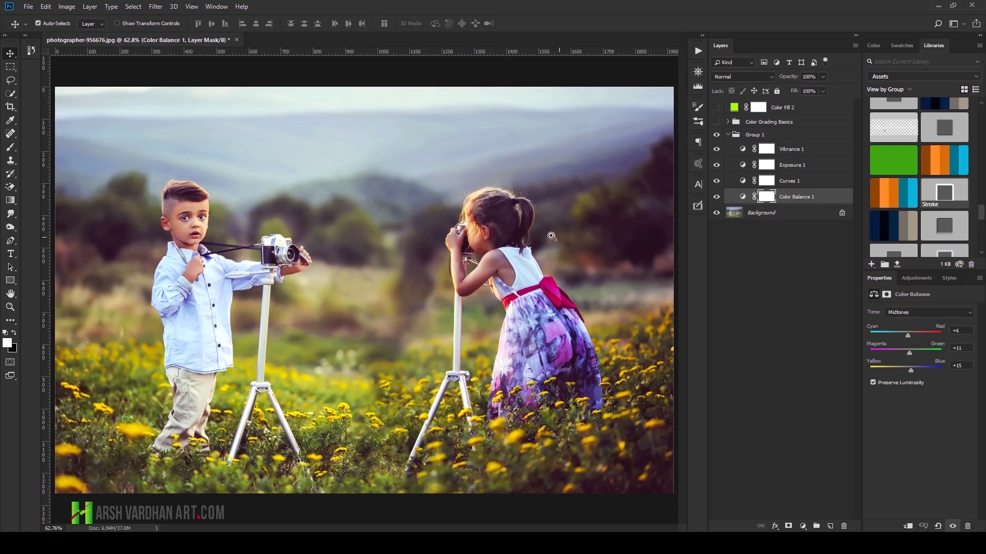
pyautogui.scroll(-1, 572, 241)
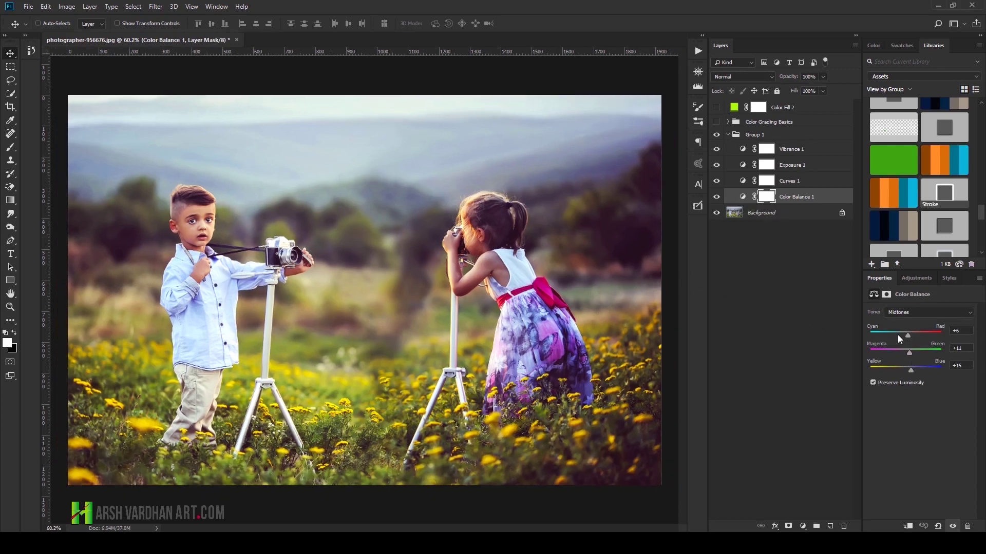
pyautogui.click(904, 312)
pyautogui.click(901, 321)
pyautogui.moveTo(913, 334); pyautogui.dragTo(891, 335)
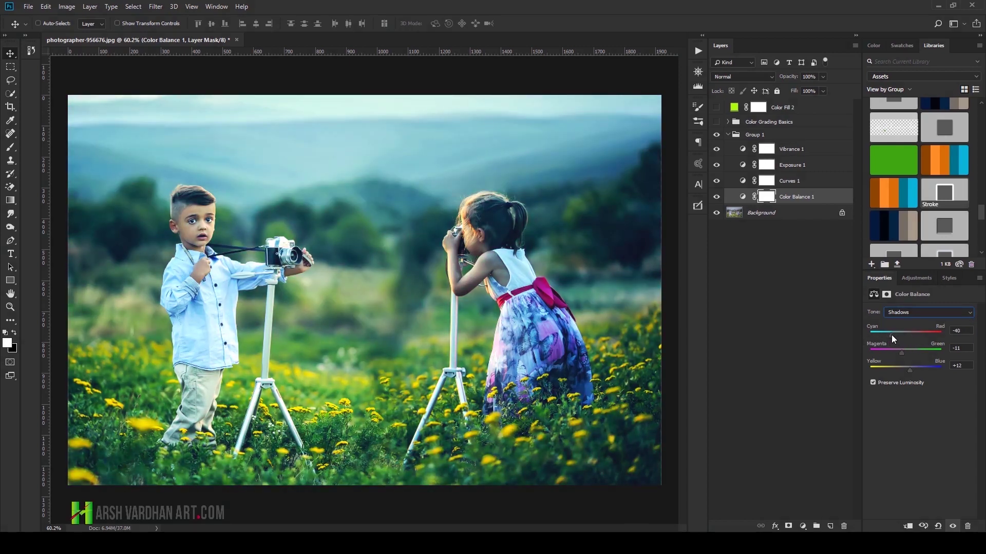
pyautogui.moveTo(901, 353); pyautogui.dragTo(903, 351)
pyautogui.press('ctrl')
pyautogui.write('27')
pyautogui.press('Return')
pyautogui.hotkey('ctrl', 'alt', 'z')
pyautogui.hotkey('ctrl', 'alt', 'z')
pyautogui.hotkey('ctrl', 'alt', 'z')
pyautogui.hotkey('ctrl', 'alt', 'z')
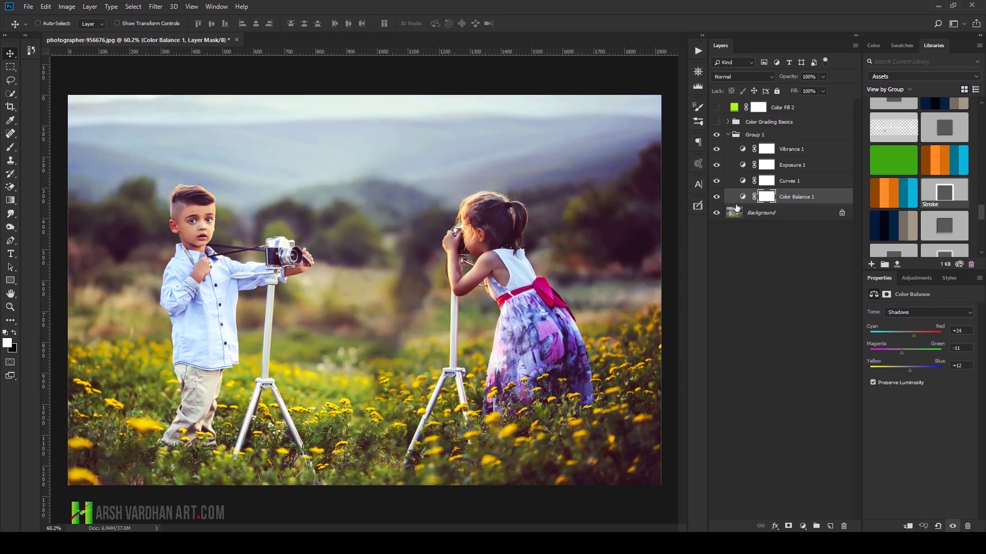